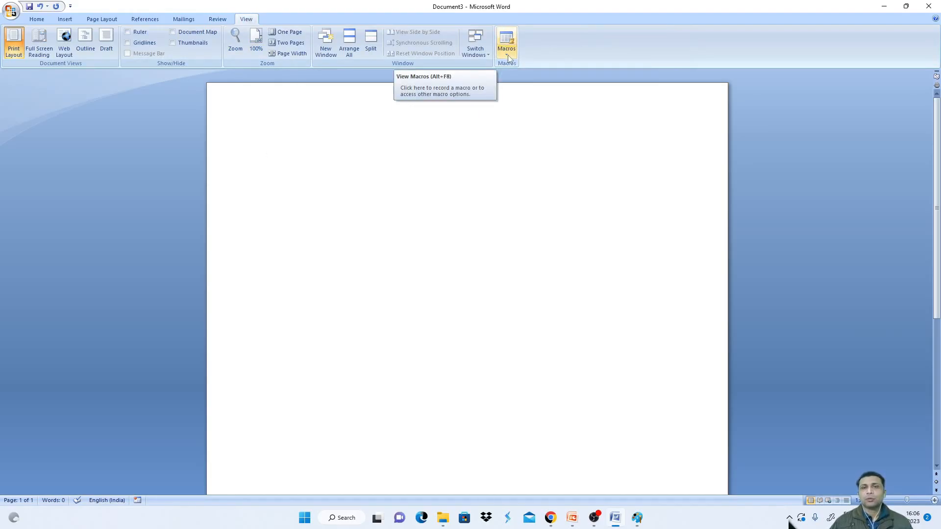
- Open the list of existing macros, select Macro2, and close the Macros dialog
click(507, 56)
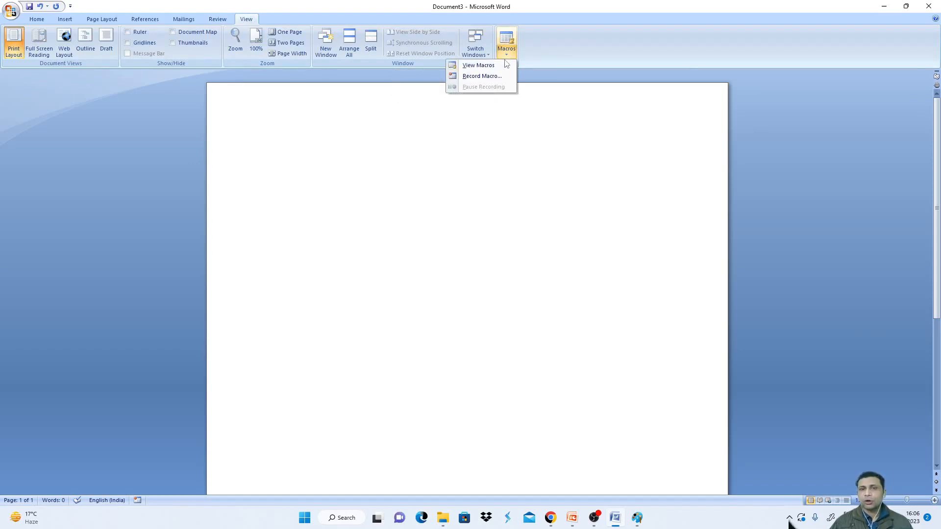
click(504, 65)
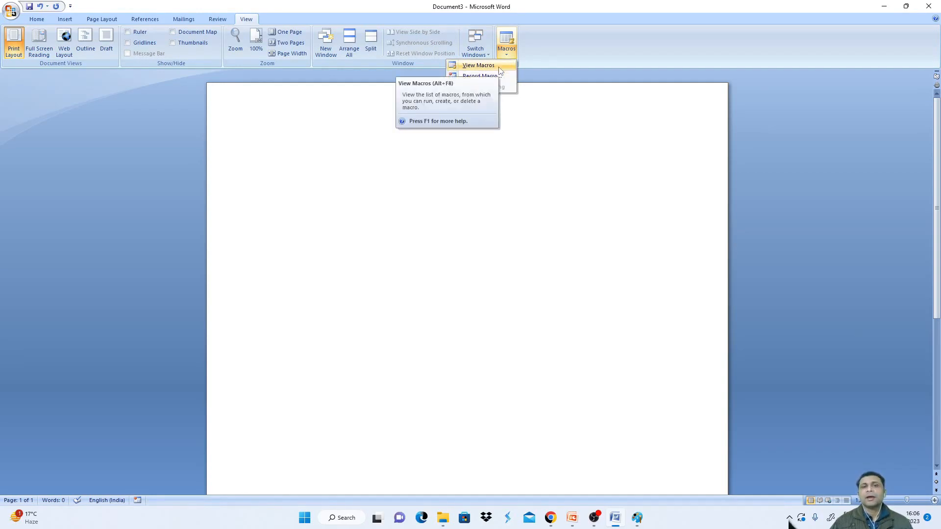
click(498, 66)
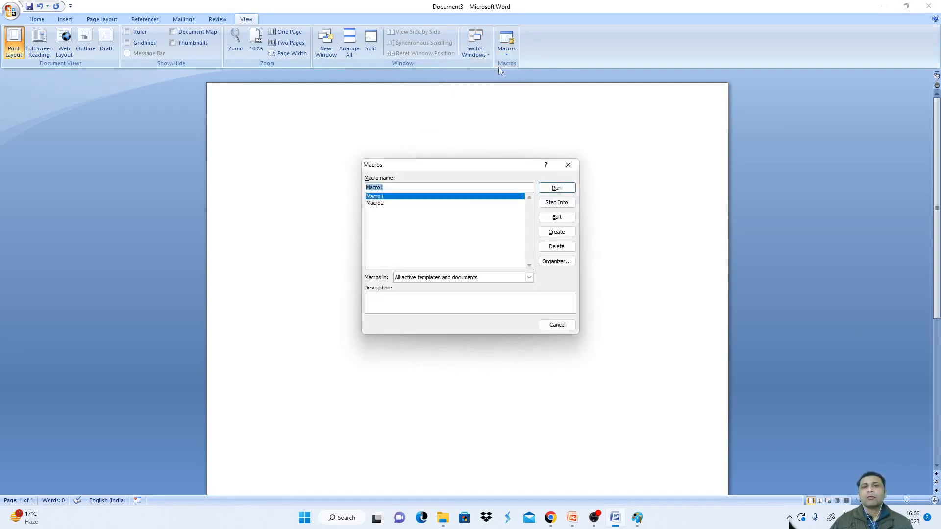
click(381, 203)
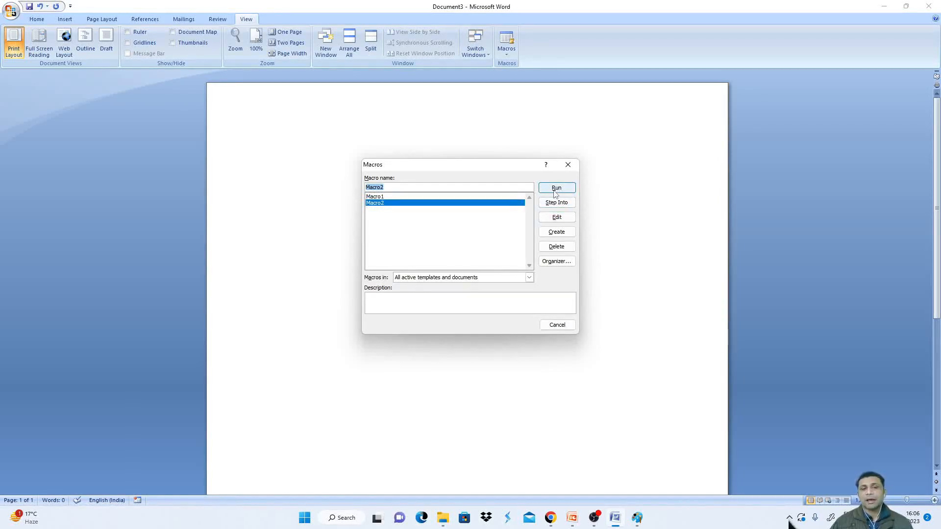
click(568, 164)
- Start recording a new macro named Letter and choose to assign it to a keyboard shortcut
click(507, 47)
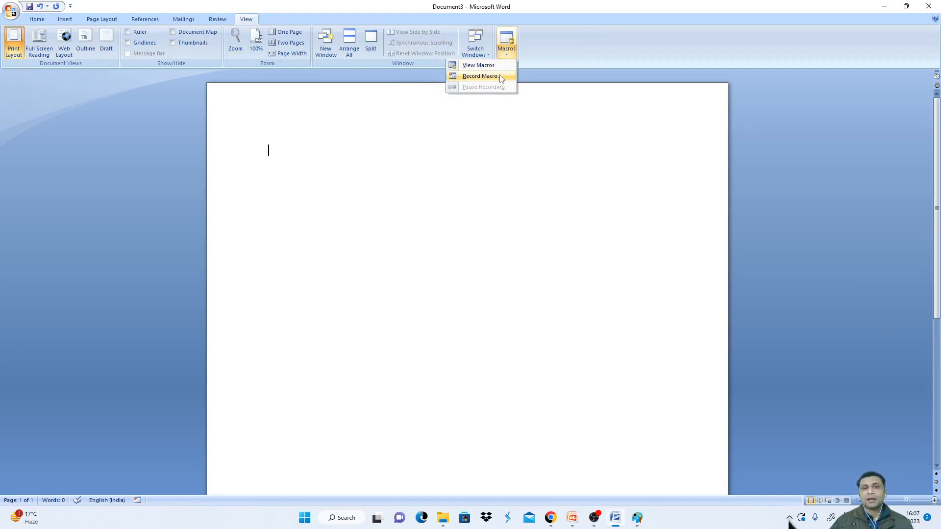
click(501, 77)
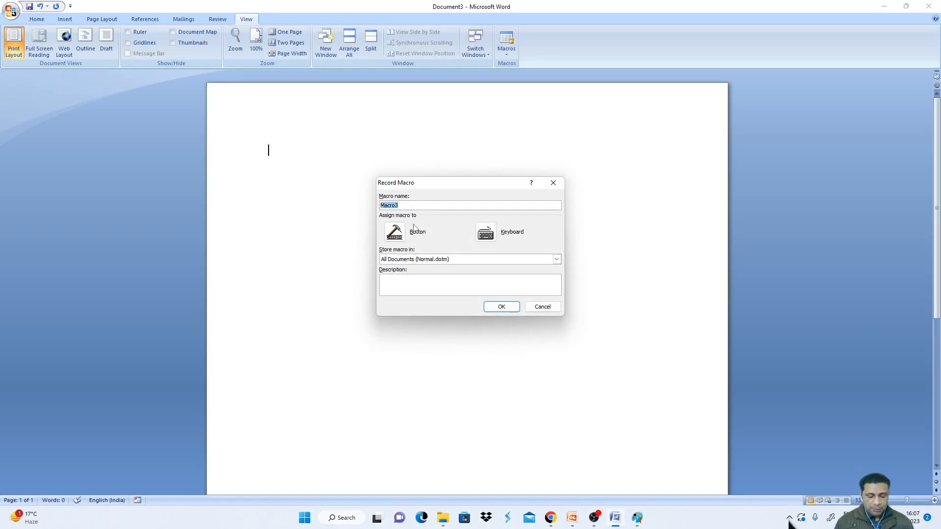
text(L)
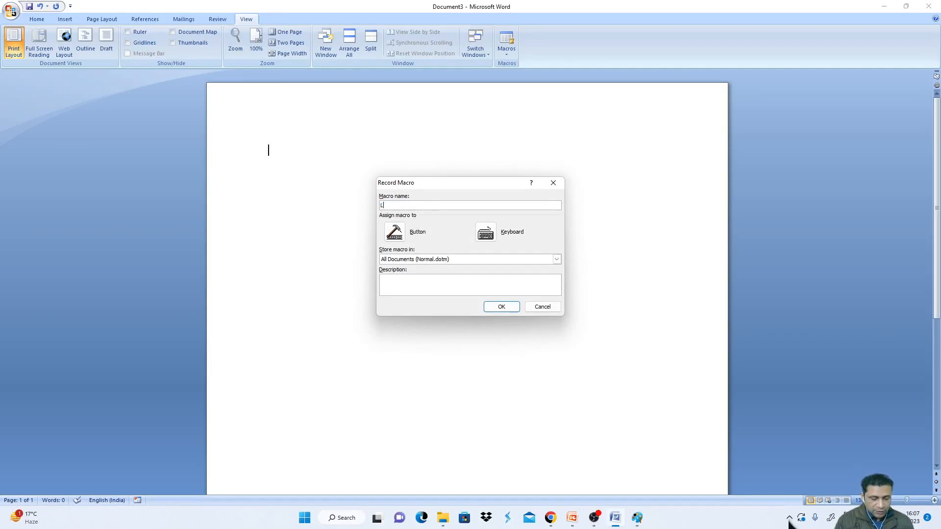
text(etter)
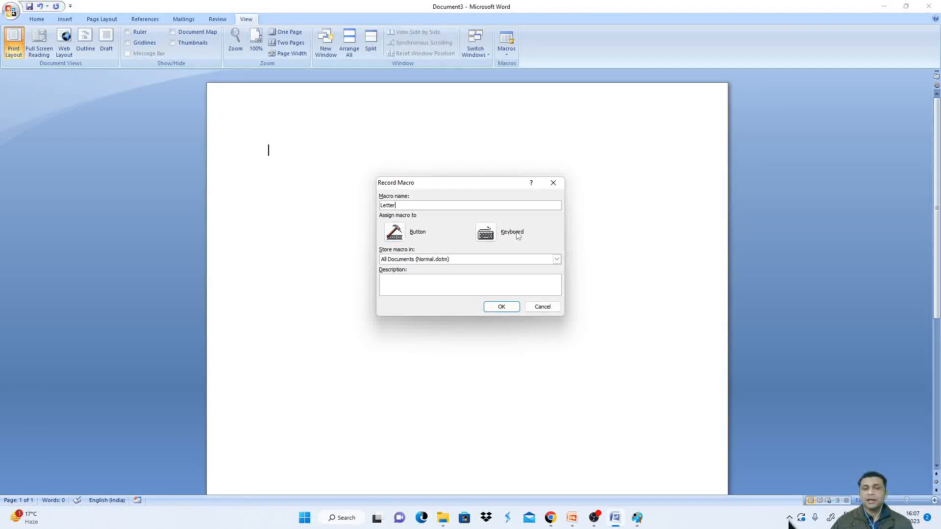
click(485, 232)
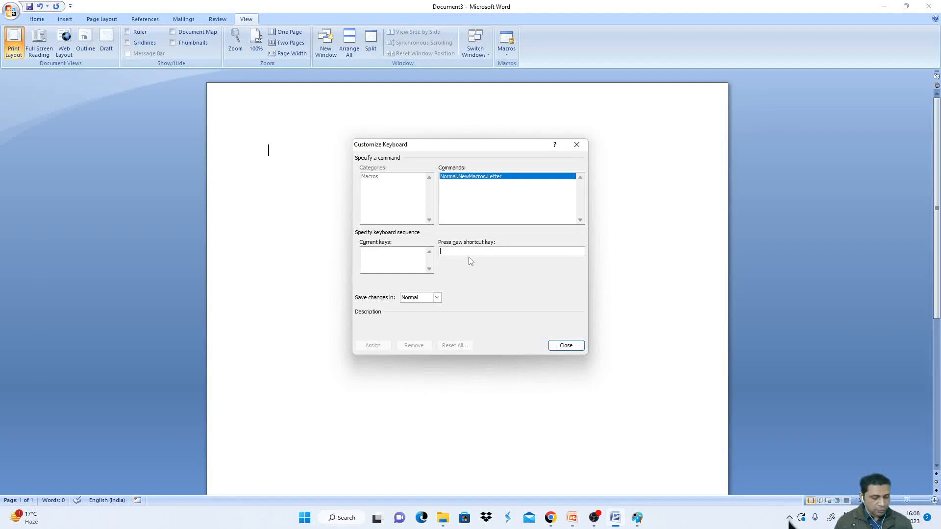
- Assign the shortcut Ctrl+Shift+G to the Letter macro and close the keyboard customization dialog
key(ctrl+shift+g)
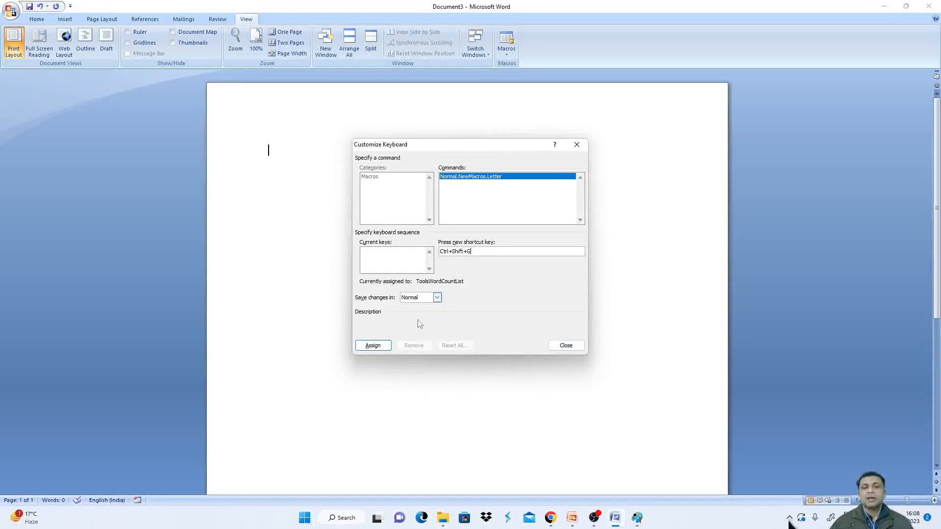
click(375, 345)
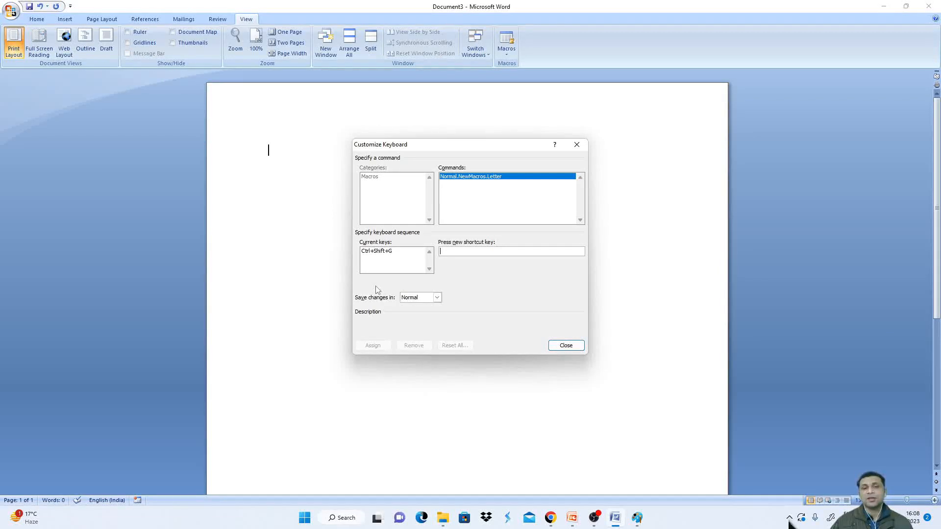
click(568, 347)
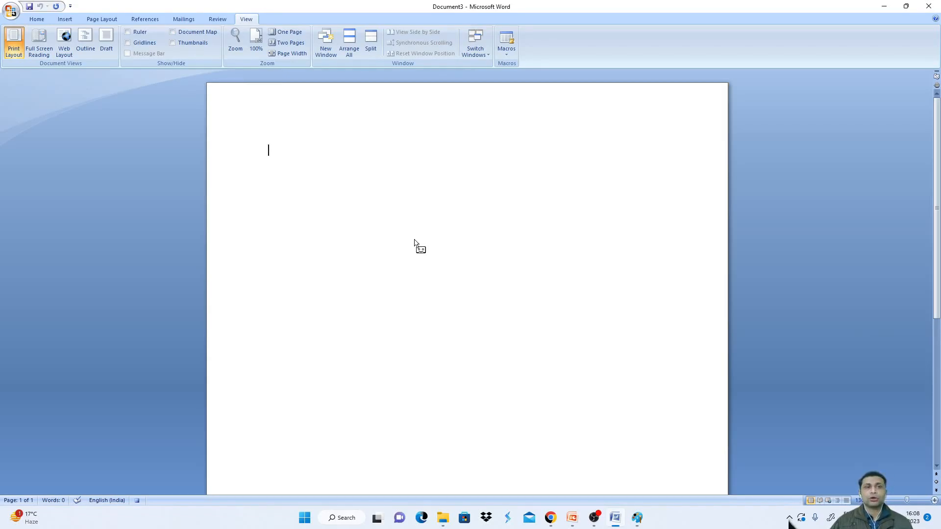
- Set the font size to 20 for the heading
click(34, 20)
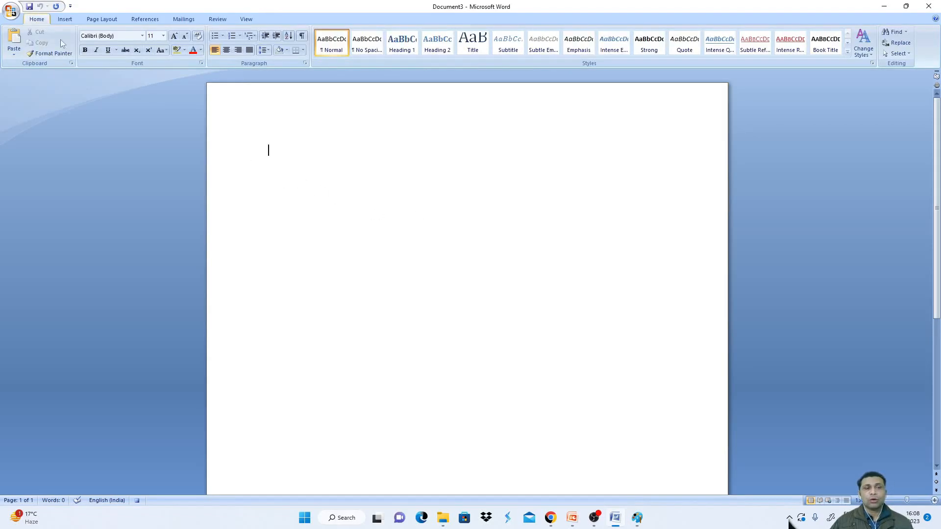
click(163, 36)
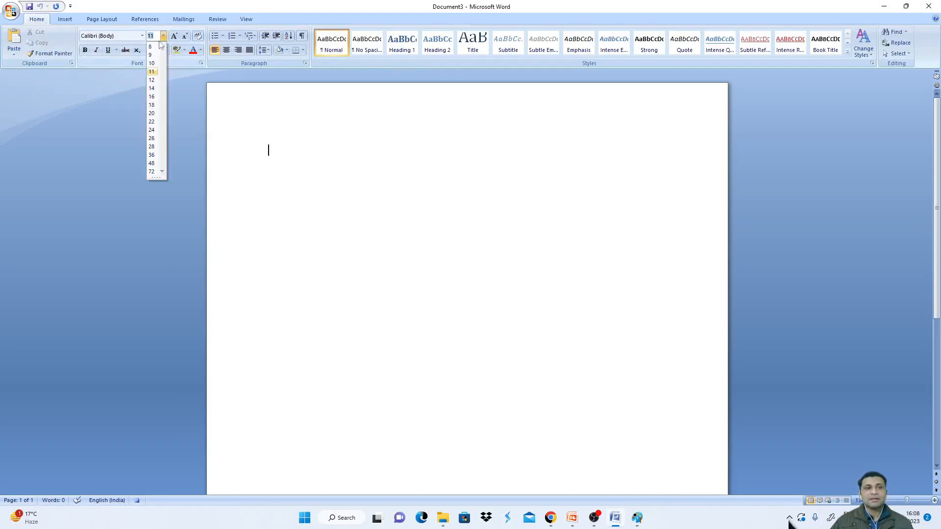
click(151, 113)
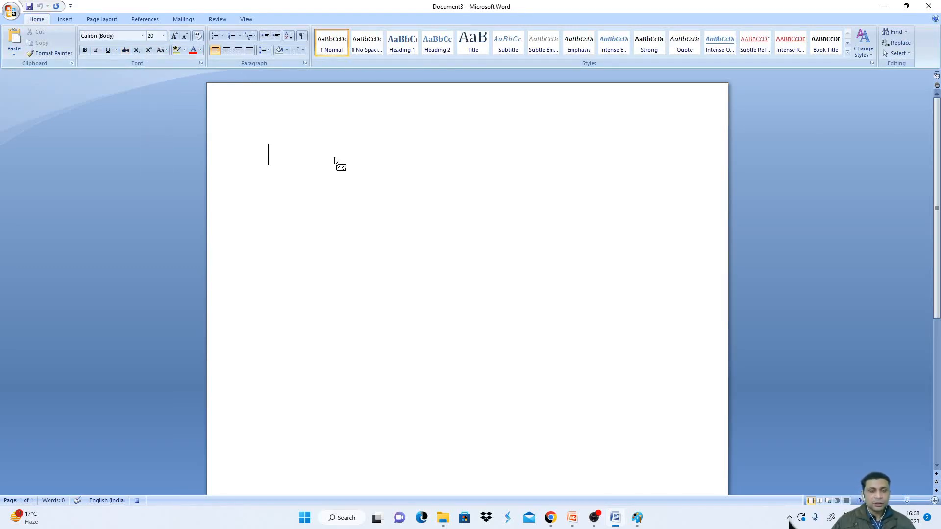
- Type the heading text 'Office of the Principal'
text(office)
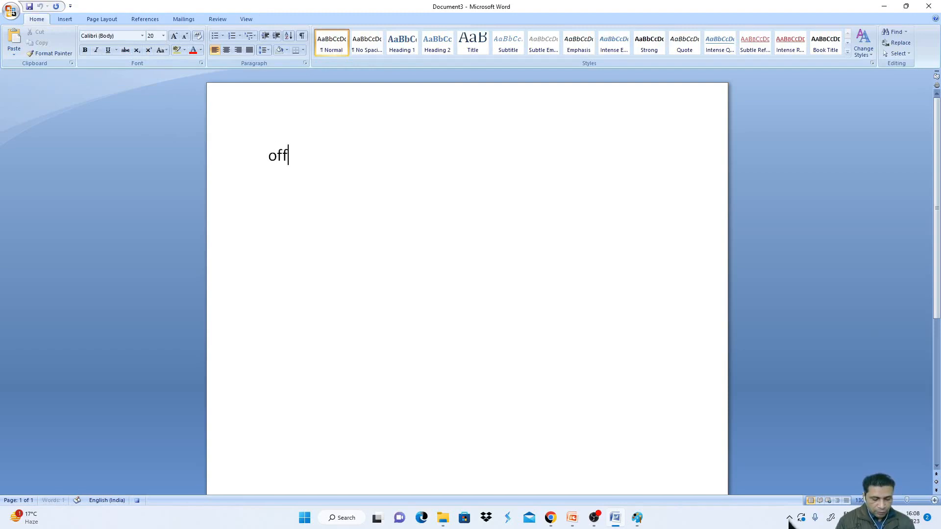
key(BackSpace)
key(BackSpace)
key(BackSpace)
key(BackSpace)
key(BackSpace)
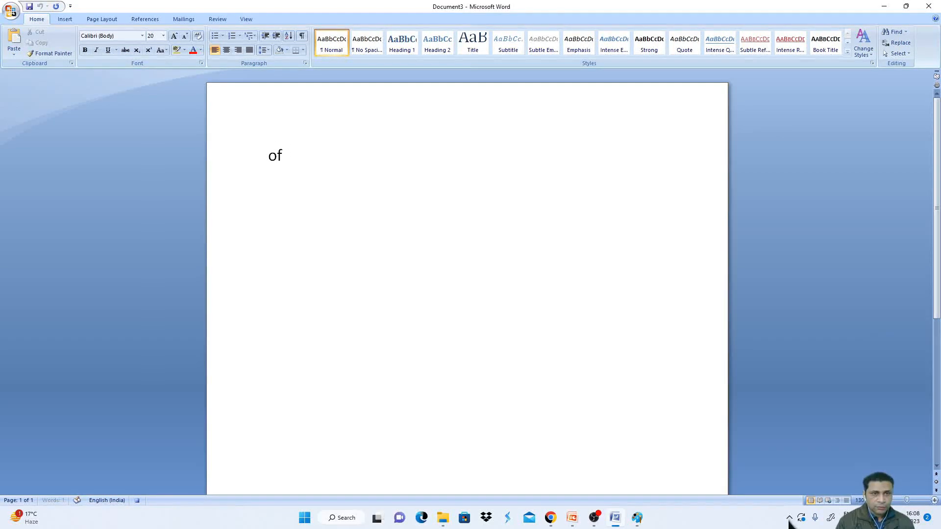
key(BackSpace)
text(Off)
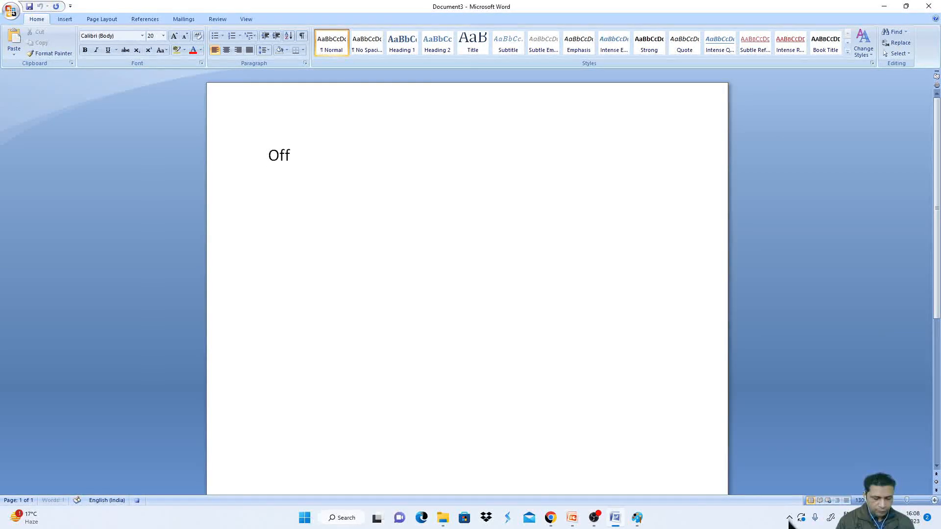
text(ice of th)
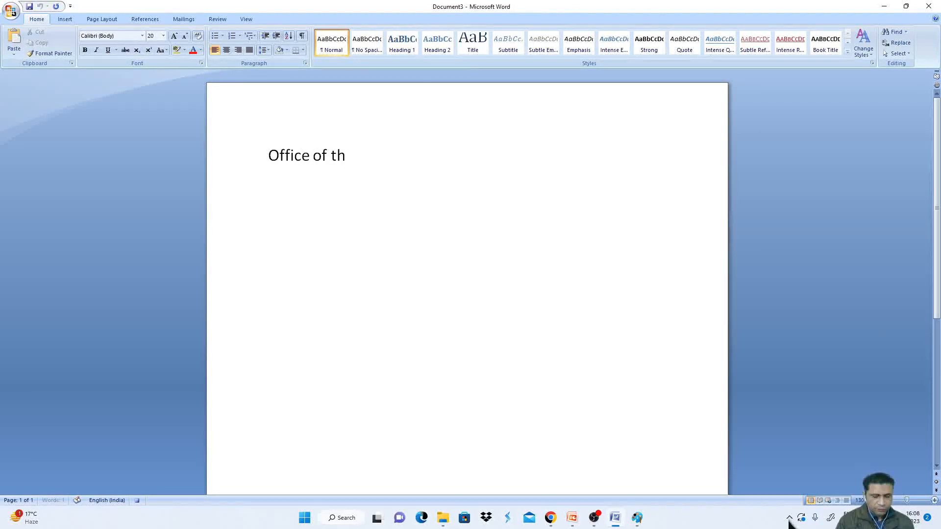
text(e Princiapl)
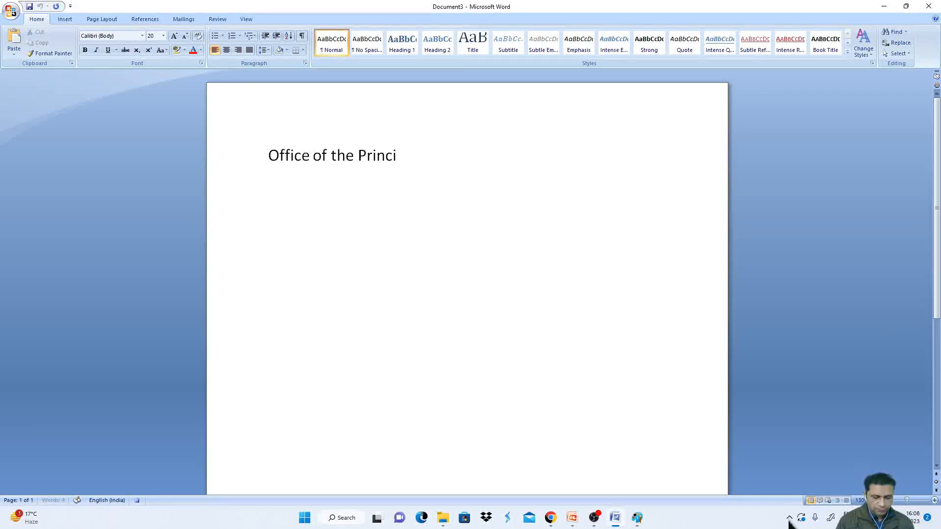
key(BackSpace)
key(BackSpace)
key(BackSpace)
key(BackSpace)
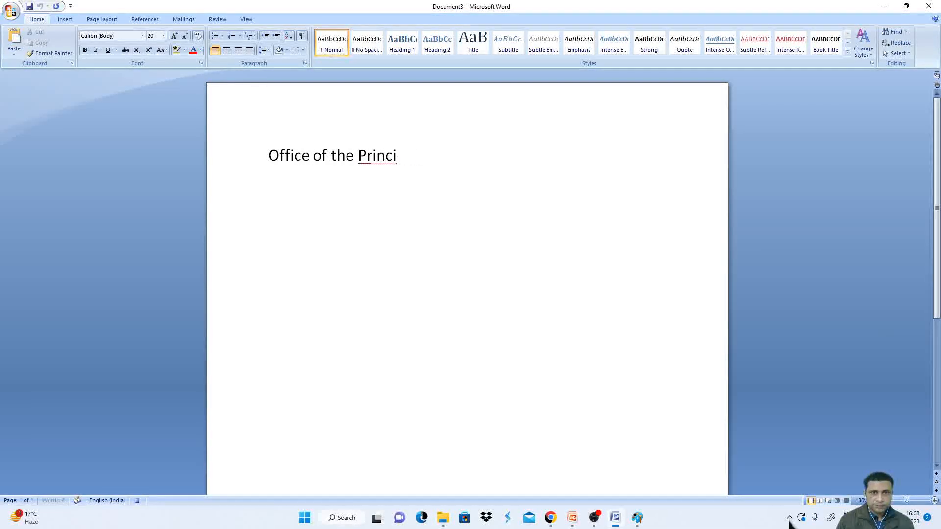
key(BackSpace)
text(c)
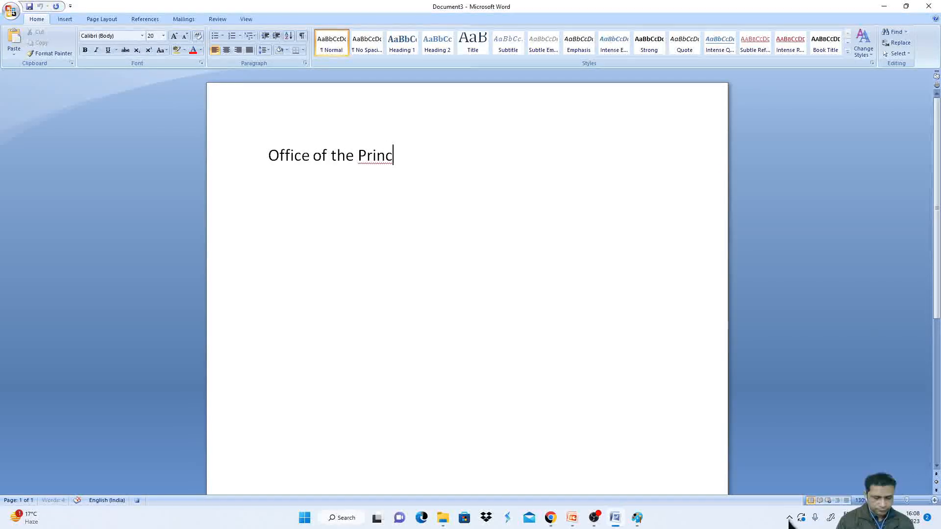
text(ipal)
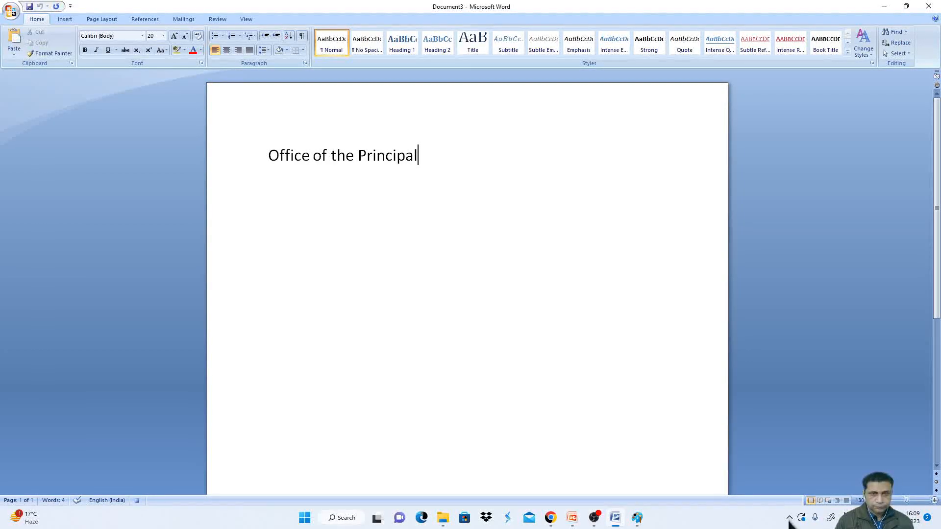
- Continue the heading with ' Govt. College, raipur rani'
text(Go)
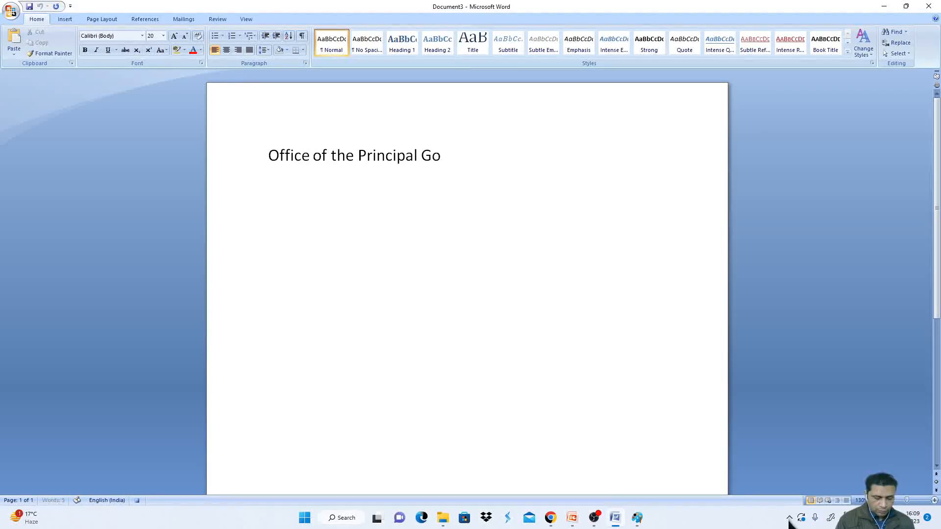
text(vt. Coll)
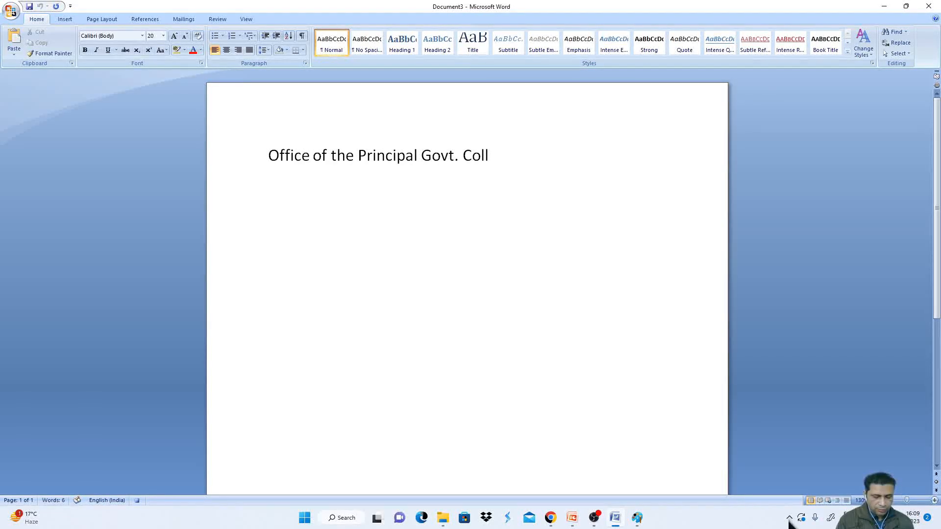
text(ge)
key(BackSpace)
key(BackSpace)
key(BackSpace)
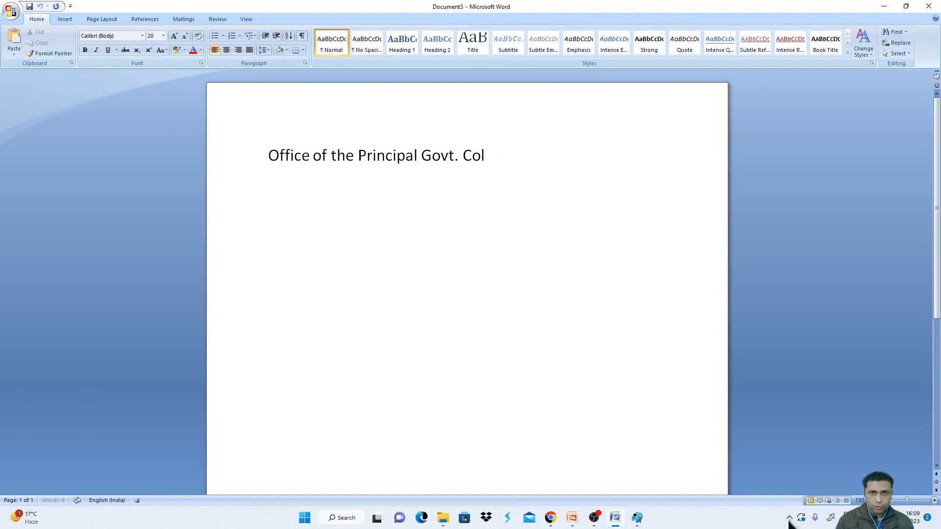
text(lege)
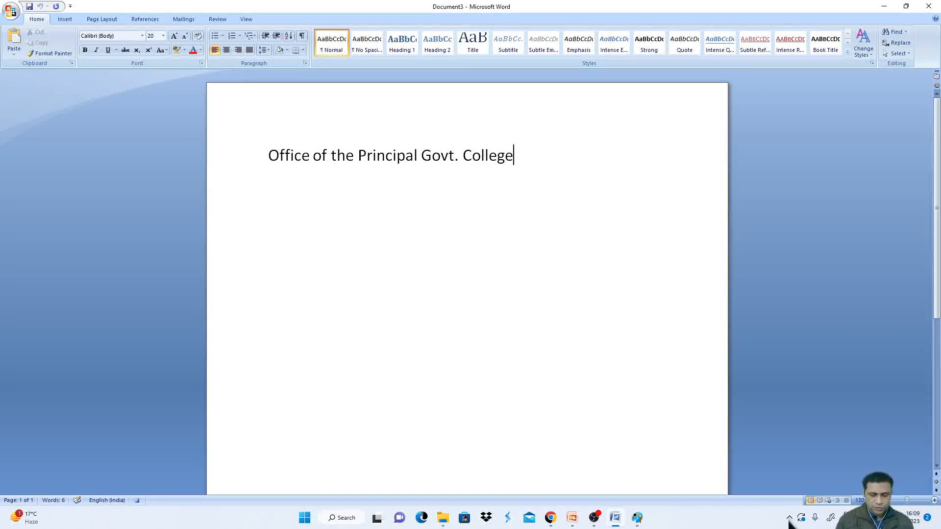
text(, raip)
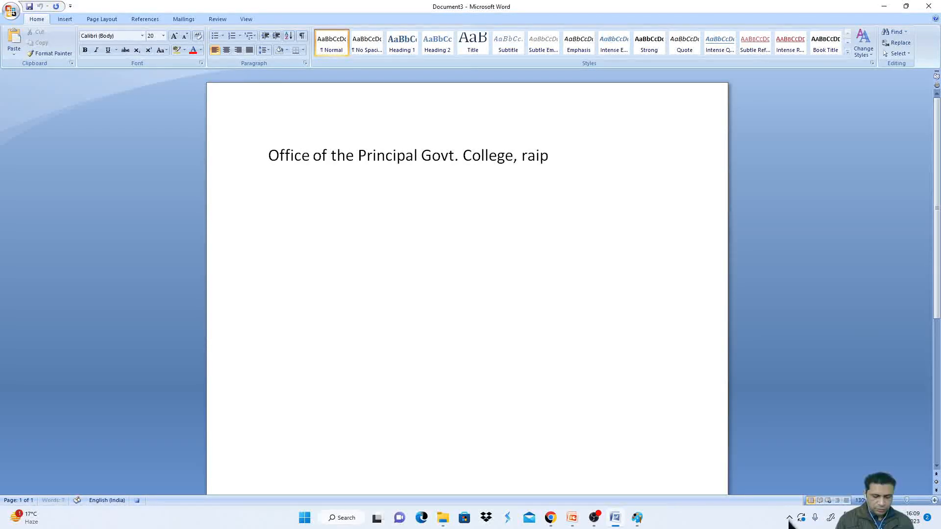
text(ur rani)
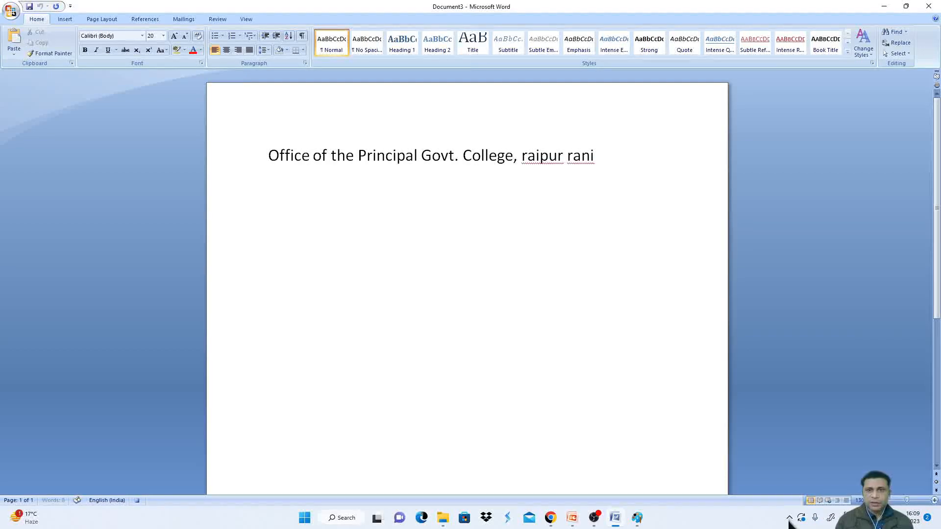
- Capitalize the first letters of 'raipur' and 'rani' in the heading
key(Left)
key(Left)
key(Left)
key(Left)
key(Left)
key(Left)
key(Left)
key(Left)
key(Left)
key(Left)
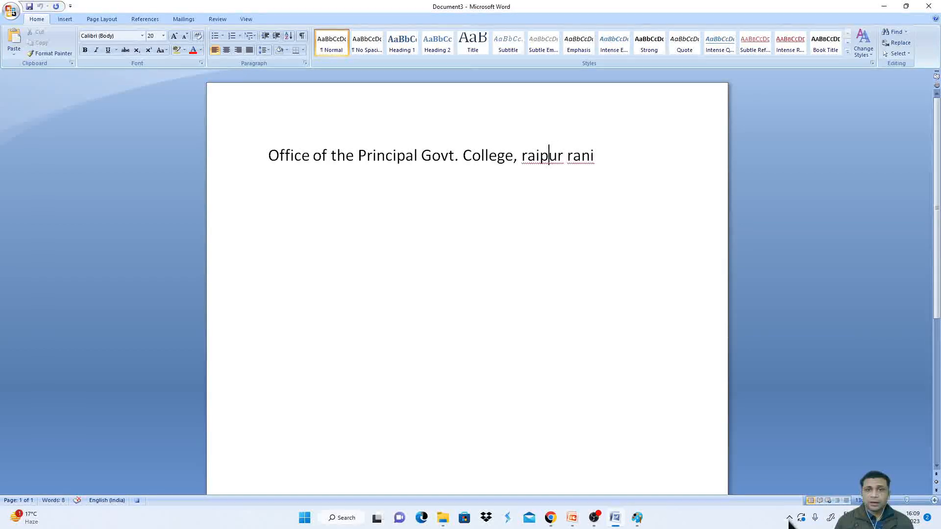
key(BackSpace)
text(R)
key(Right)
key(Right)
key(Right)
key(Right)
key(Right)
key(BackSpace)
text(R)
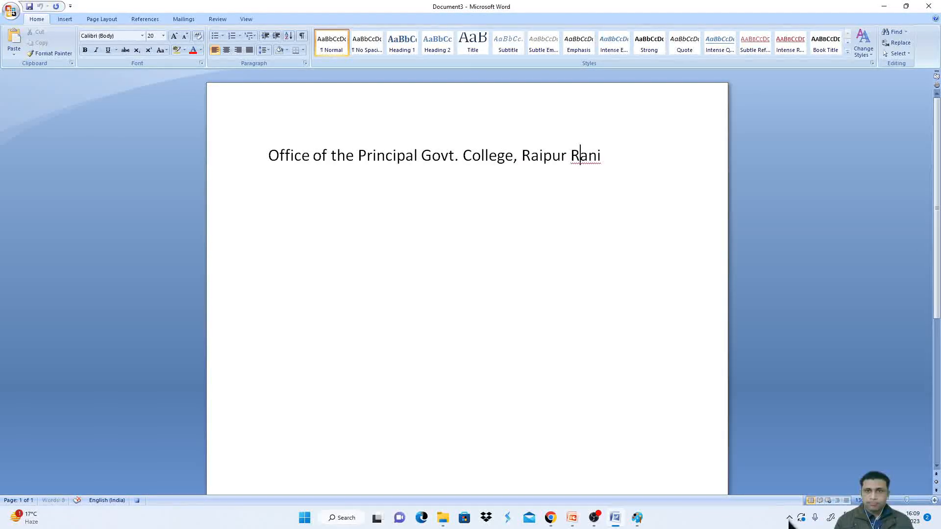
- Append ' (PKL)' to the end of the heading line
key(Right)
key(Right)
key(Right)
text((PKL)
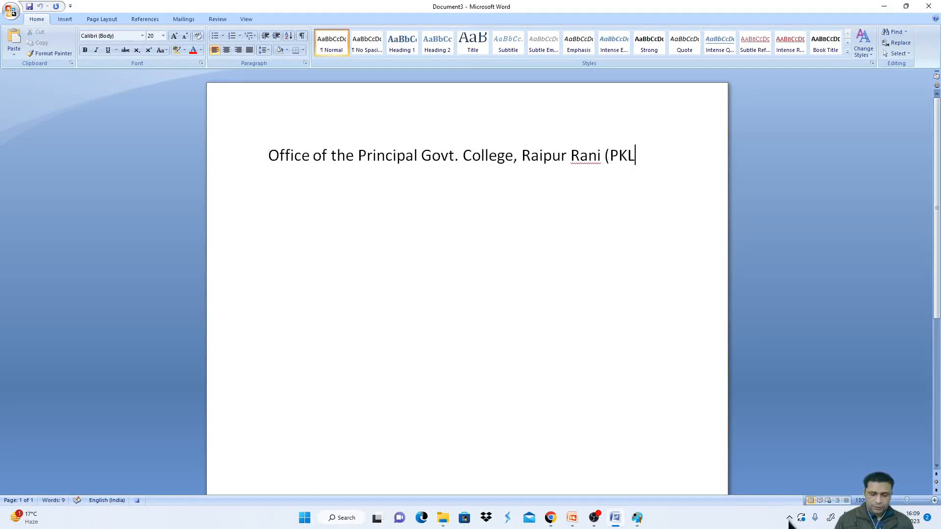
text())
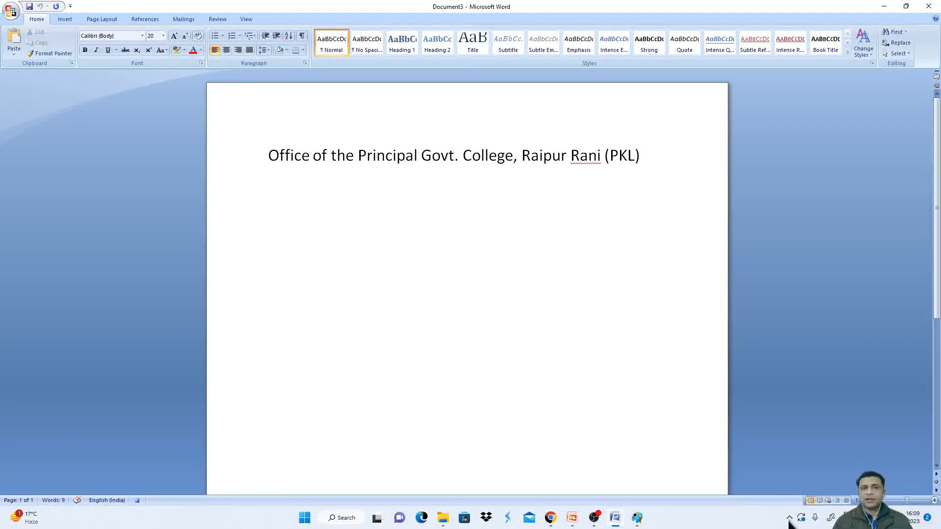
- Start a new line at font size 12 and type 'Order No.....'
key(Return)
click(163, 36)
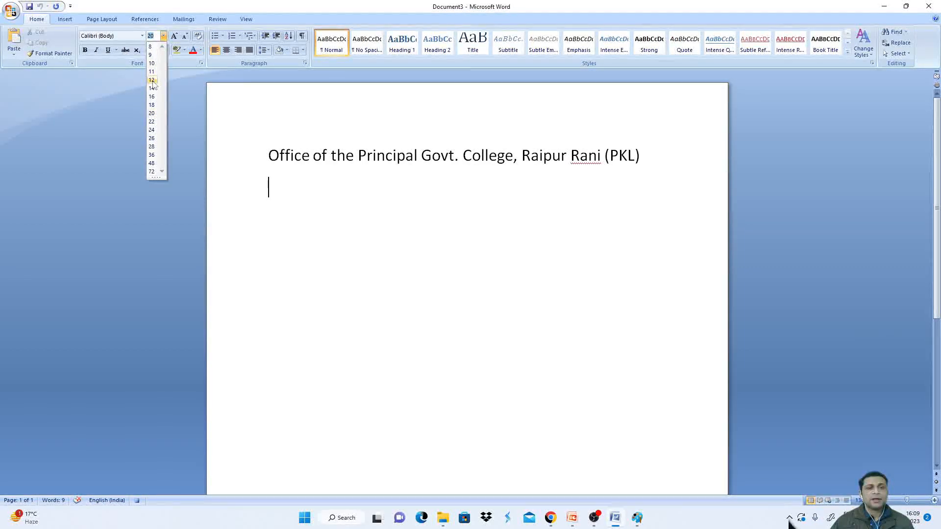
click(151, 80)
text(Order)
text(No.....)
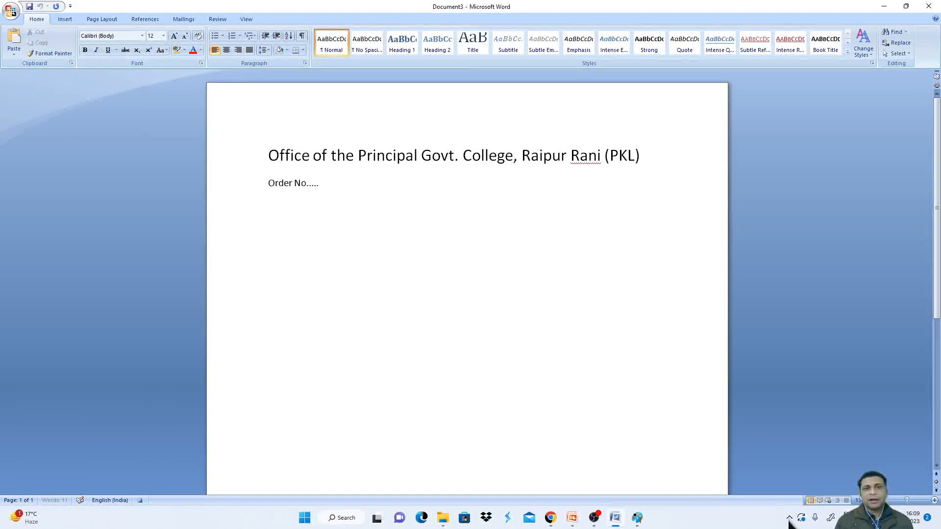
- Add 'Dated:' tabbed across to the right on the order number line
key(Tab)
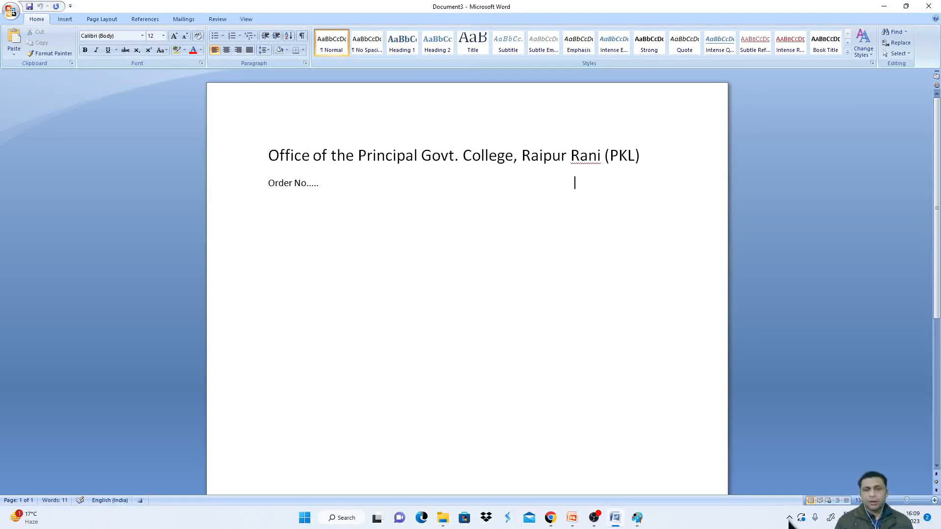
text(Dated:)
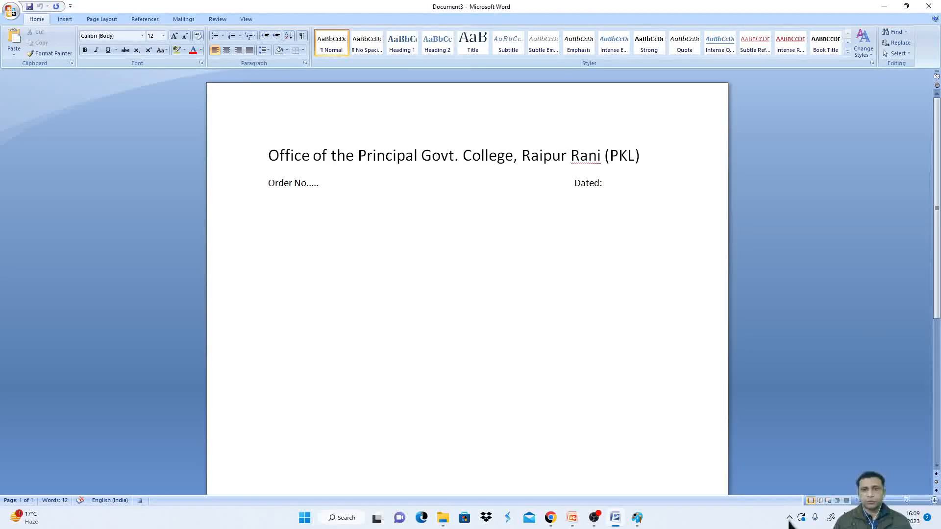
- Add a 'To' line followed by an indented address line reading 'DHE, SEC. 5 Panchkula'
key(Return)
text(TO)
key(BackSpace)
text(o)
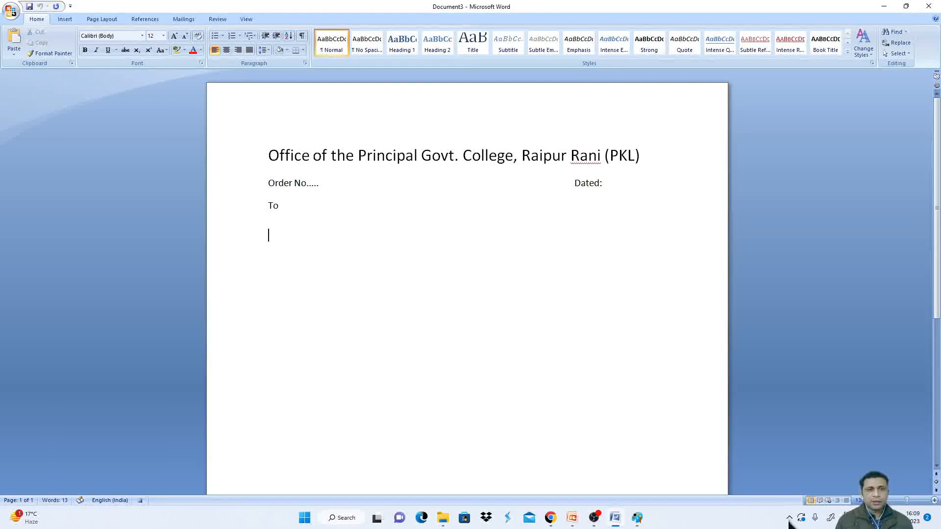
text(DH)
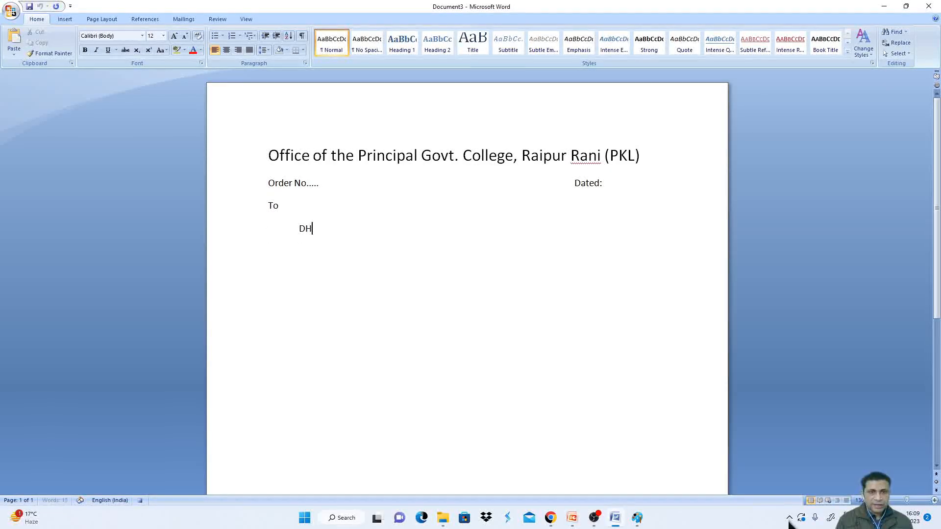
text(E, SEC.)
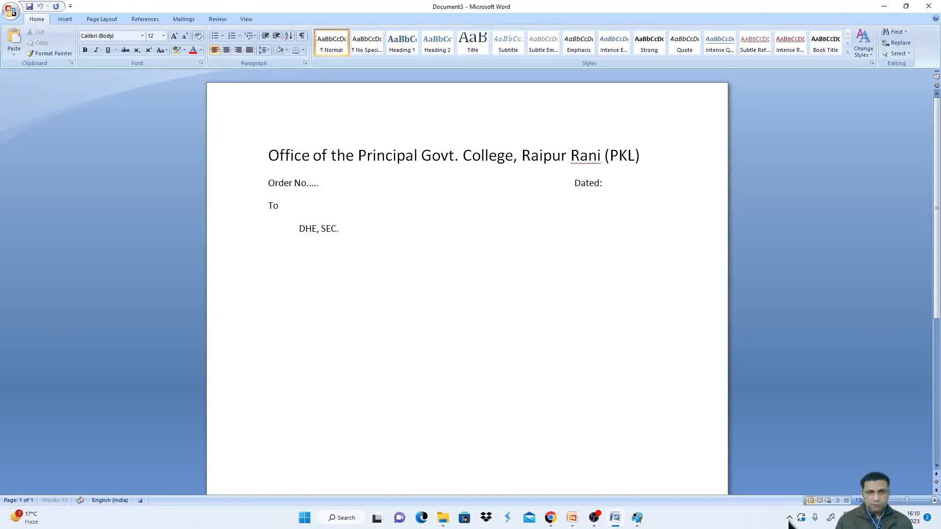
text(5)
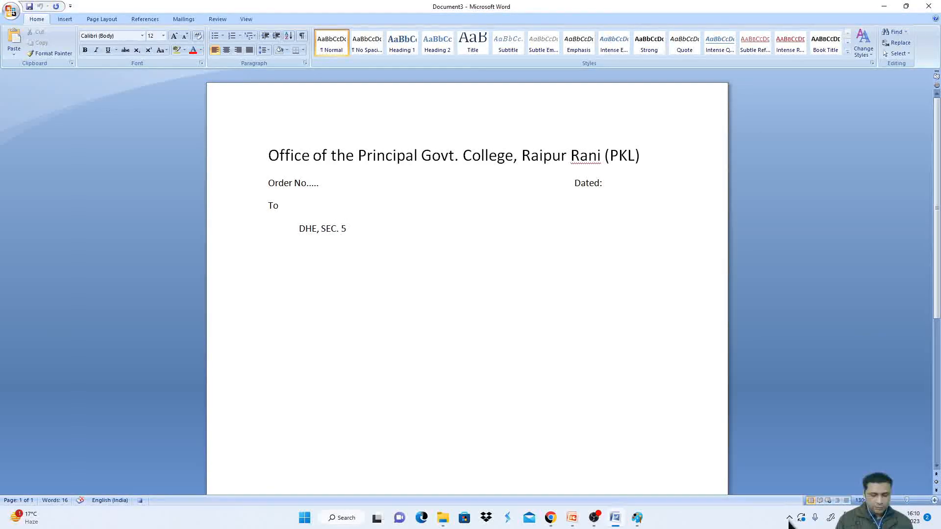
text( P)
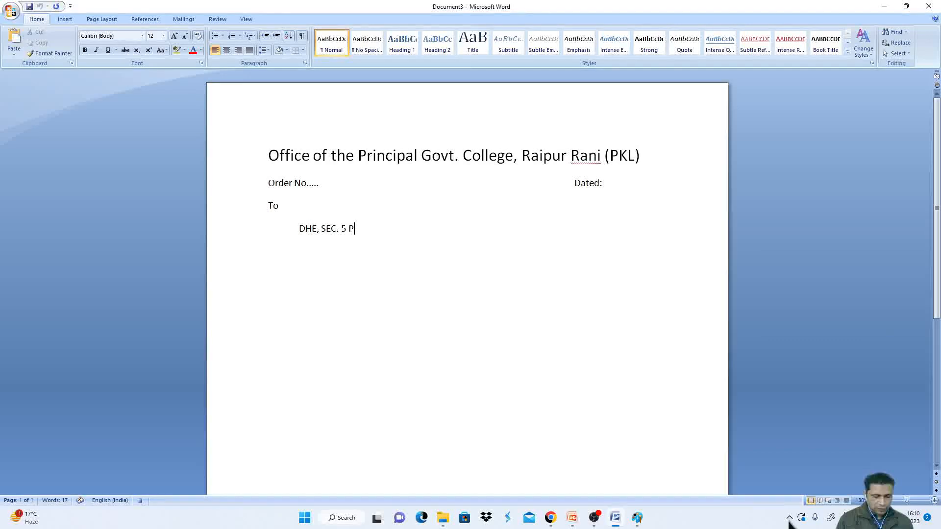
text(anchkula)
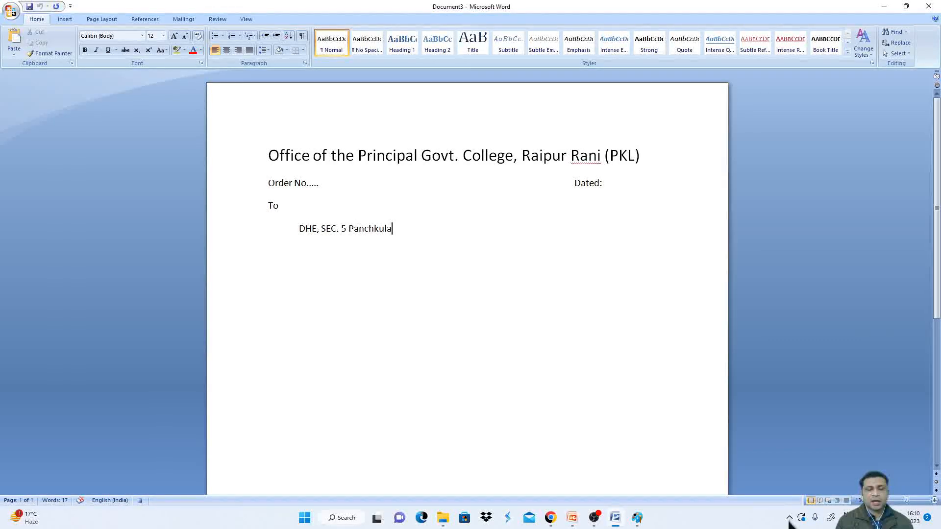
- Add a 'Sub:' line a few lines below the address and 'Principal' near the bottom right of the page
key(Return)
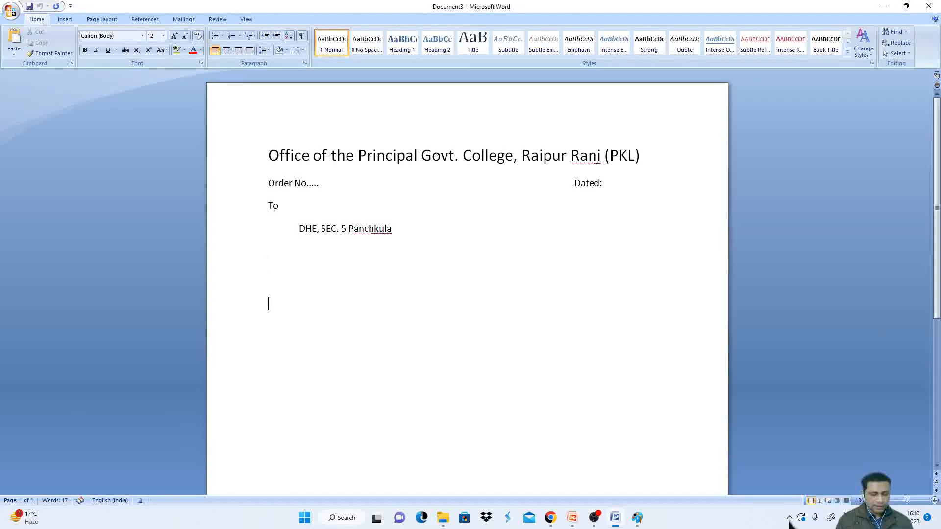
text(Sub:)
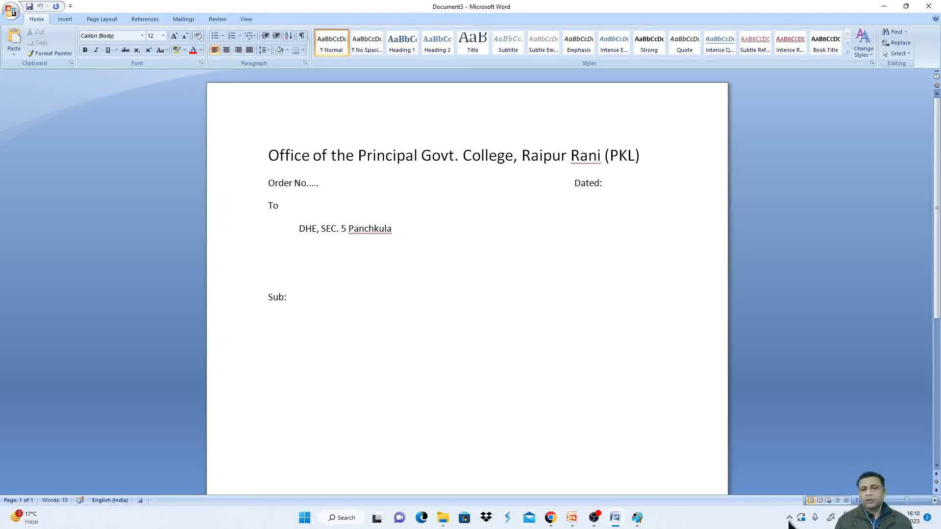
key(Tab)
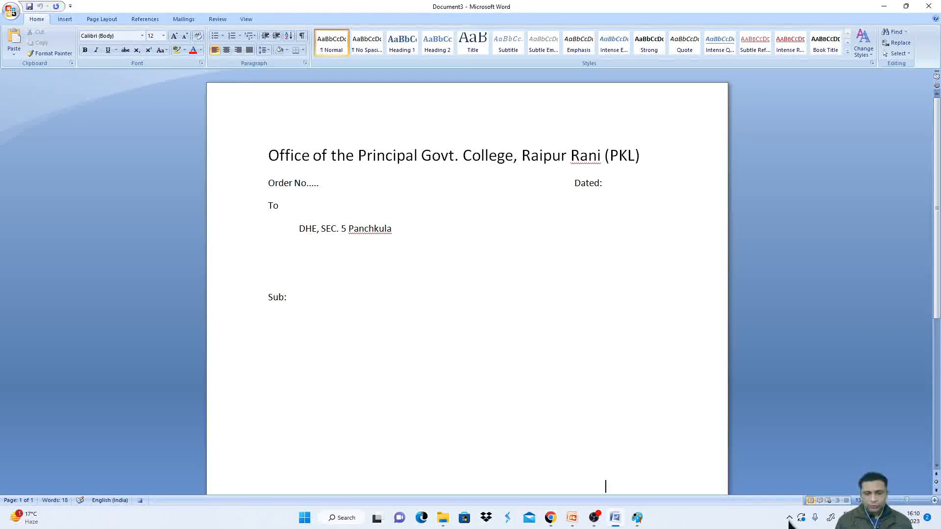
text(Principal)
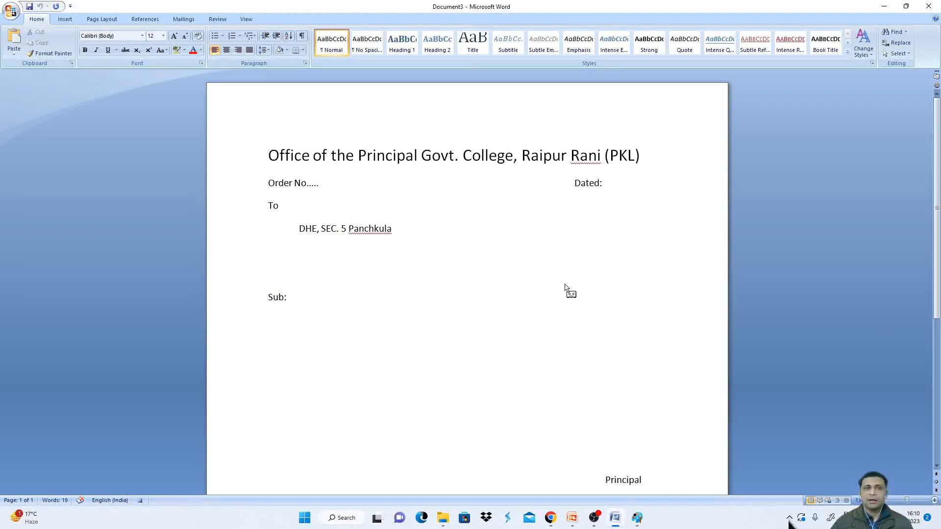
- Stop recording the macro
click(244, 20)
click(506, 49)
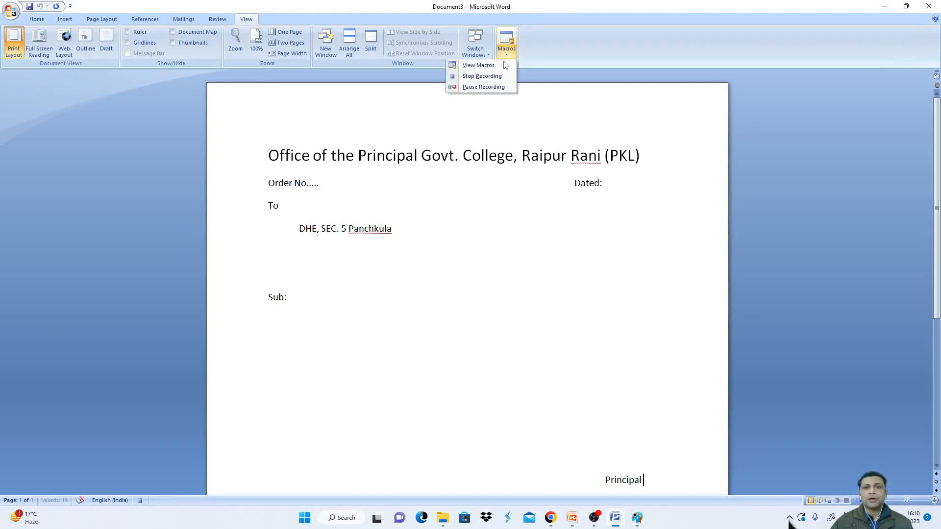
click(492, 77)
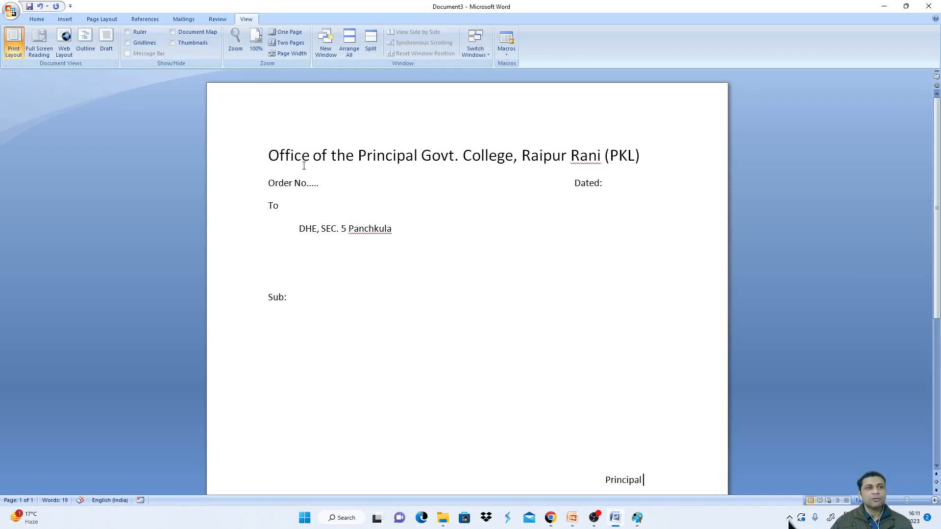
- Create a new blank document
click(11, 11)
click(26, 33)
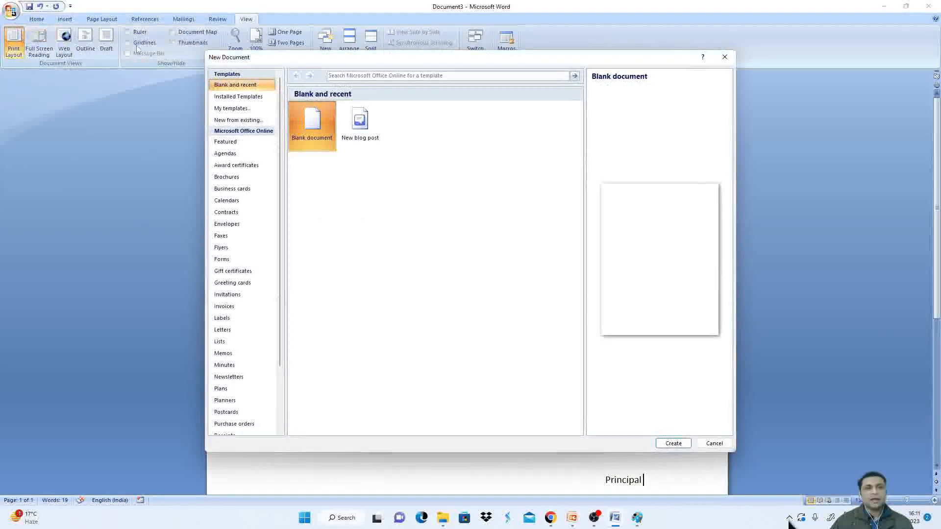
double_click(304, 123)
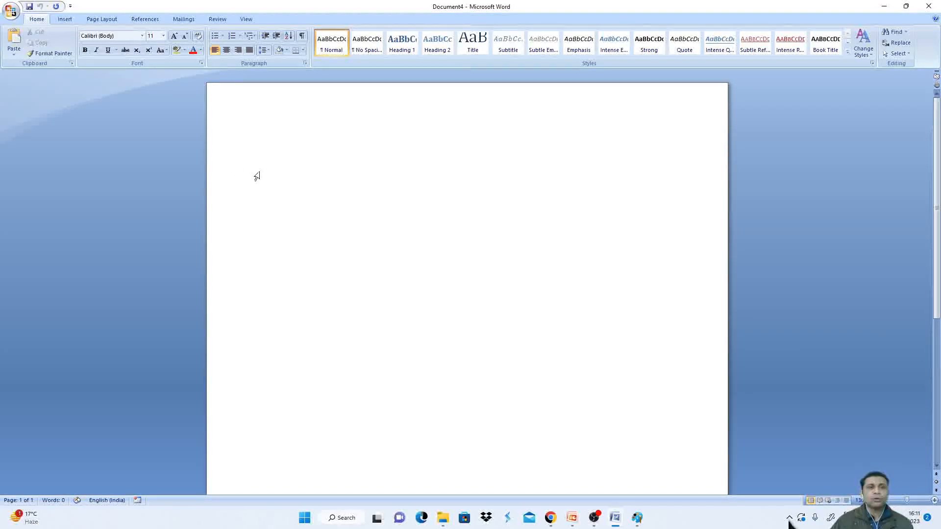
- Run the Letter macro in the new blank document
click(246, 20)
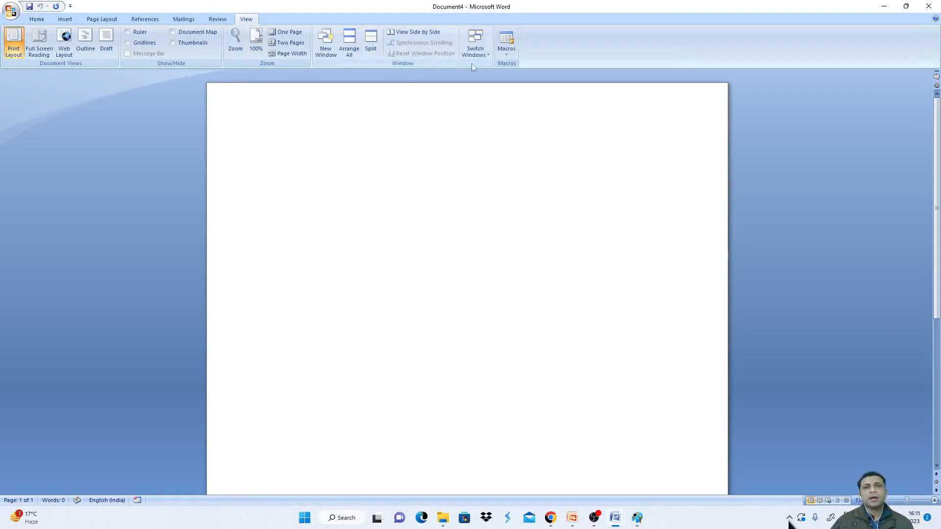
click(506, 44)
click(495, 67)
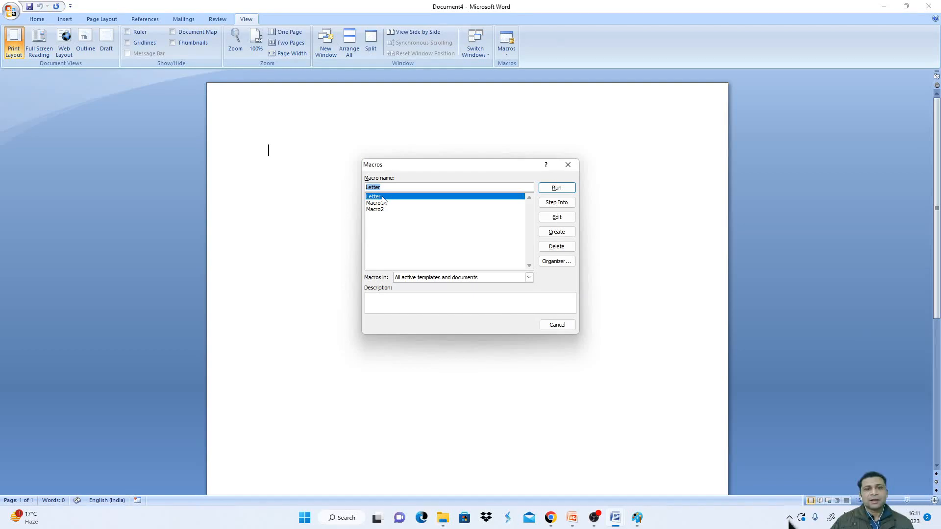
click(567, 188)
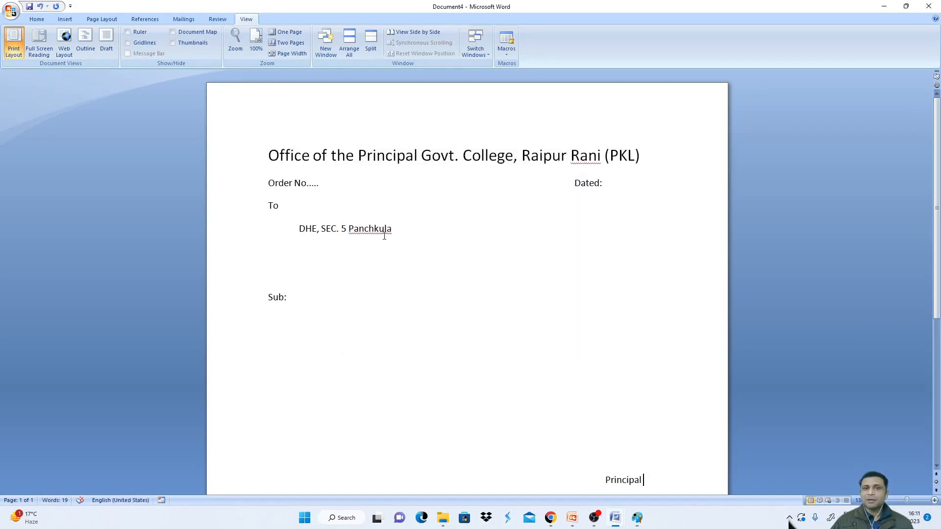
- Open the Letter macro's recorded code in the Visual Basic editor to review it, then close the editor
scroll(368, 243, down, 1)
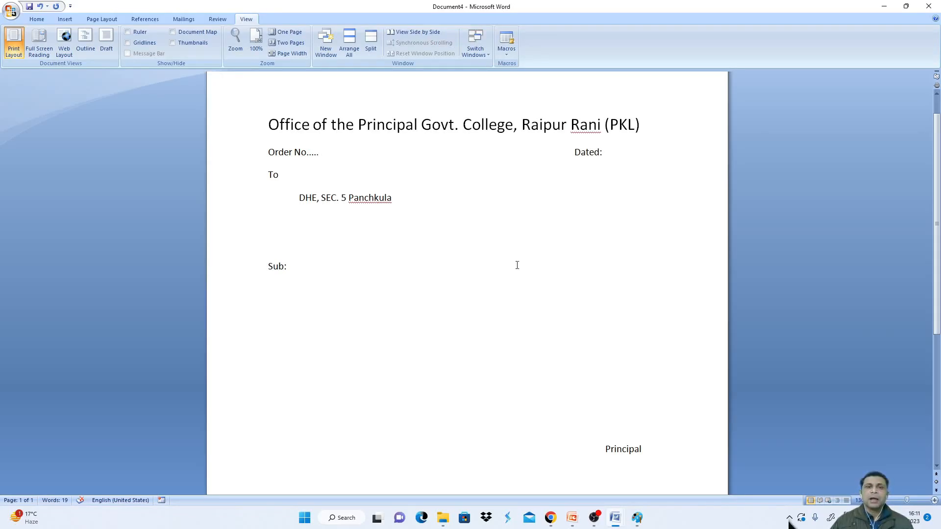
click(506, 52)
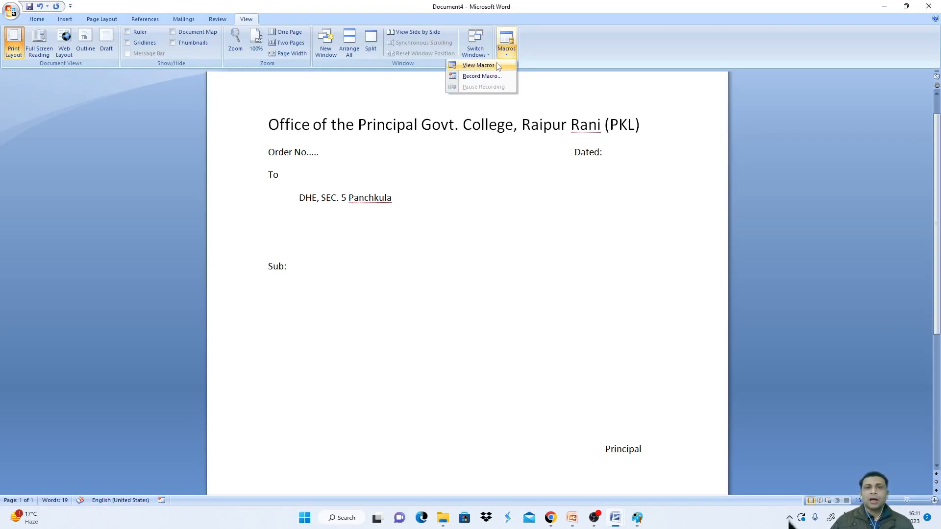
click(497, 65)
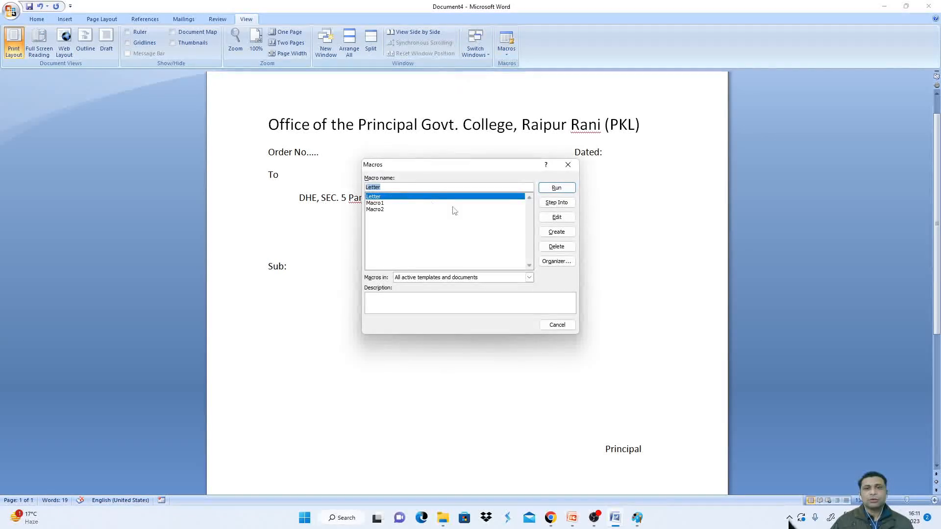
click(567, 221)
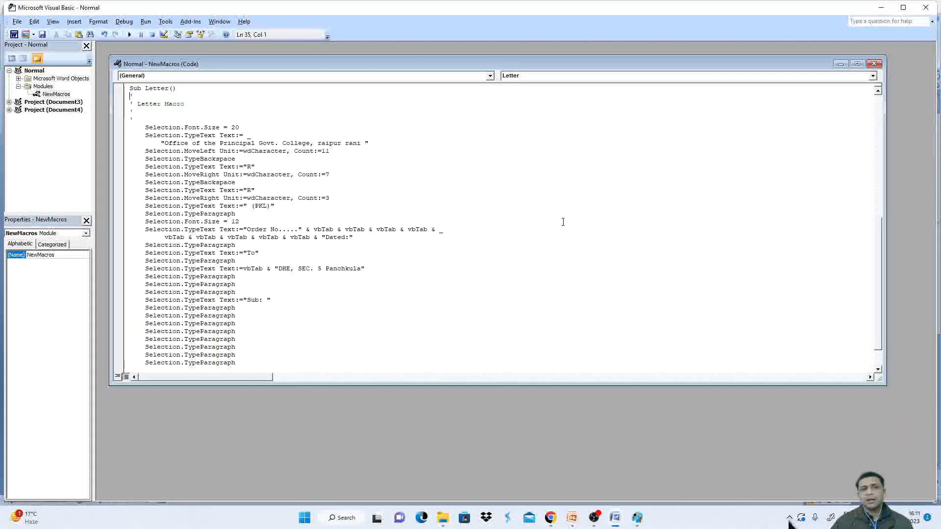
click(874, 65)
click(925, 8)
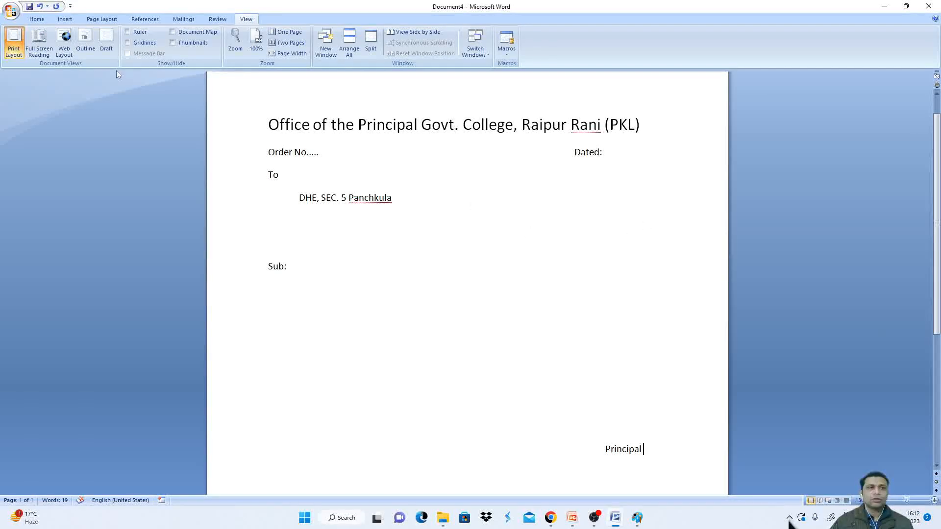
- Create another blank document and run the Letter macro with its assigned keyboard shortcut
click(11, 10)
click(31, 32)
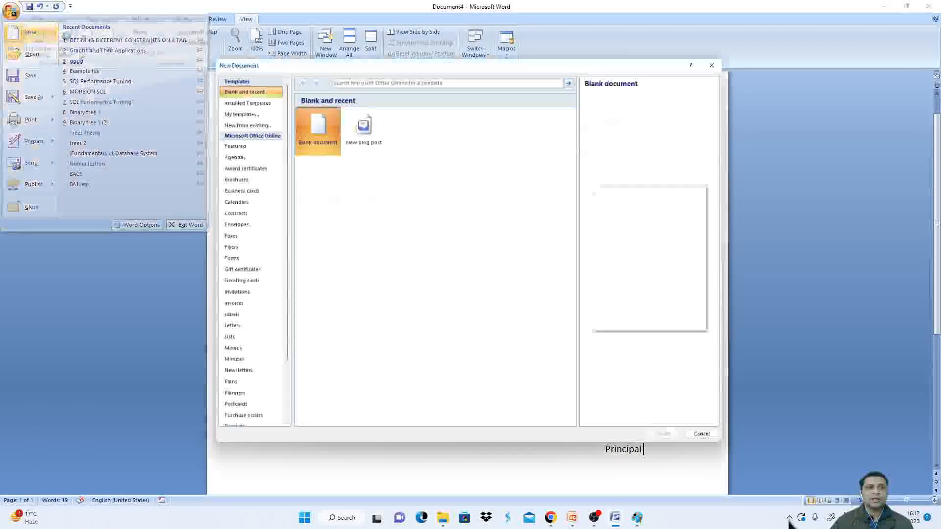
key(Escape)
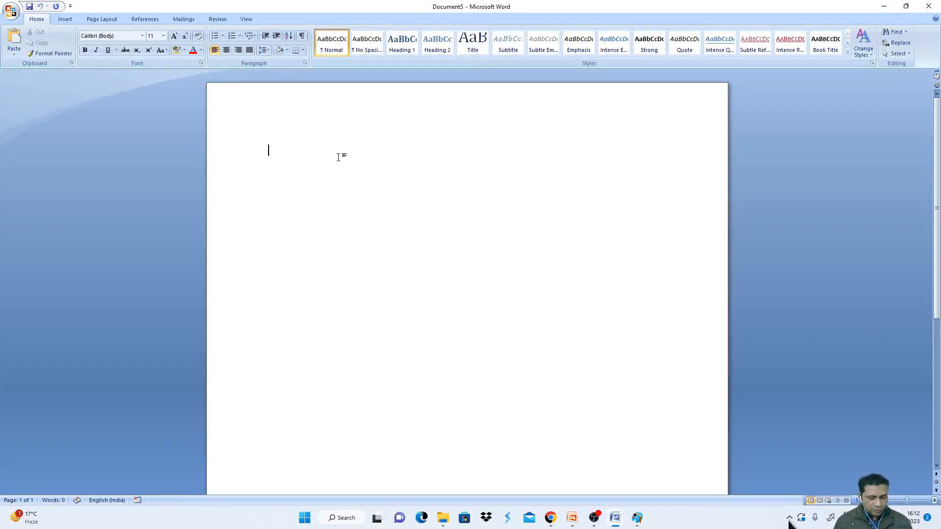
text(Office of the Principal Govt. College, Raipur Rani (PKL) Order No.....	Dated: To 	DHE, SEC. 5 Panchkula   Sub:        Principal)
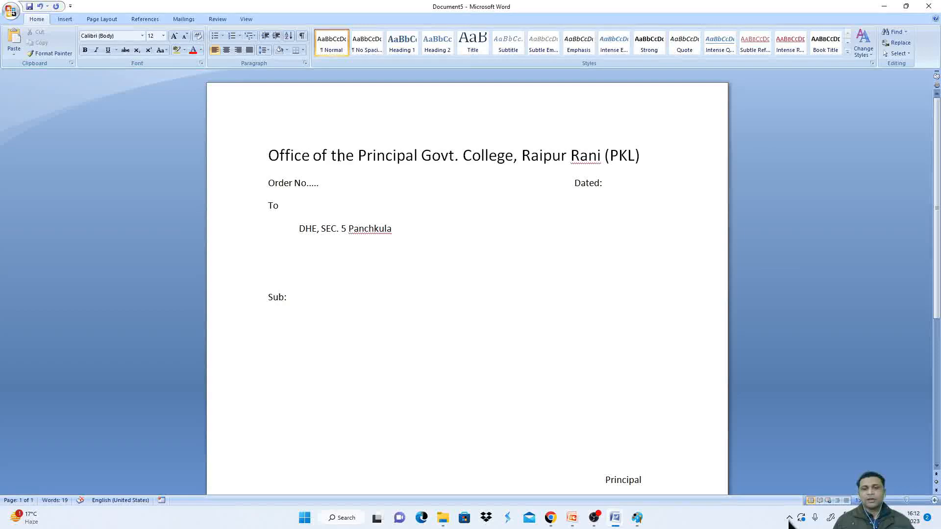